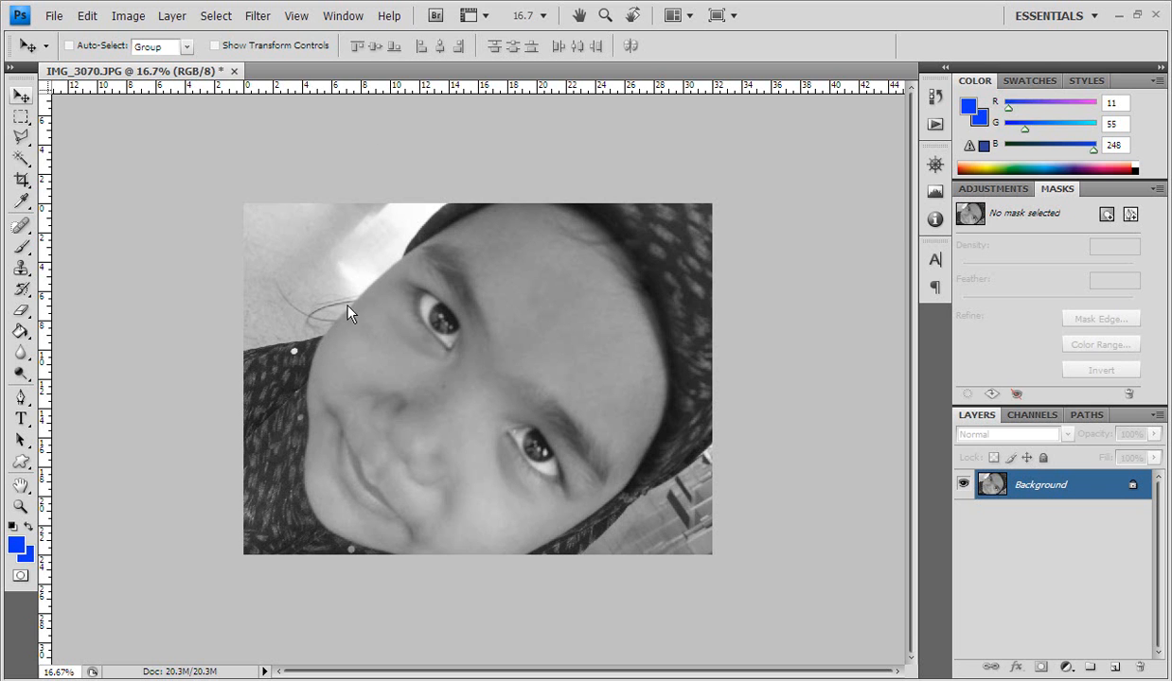
- Set the image mode to RGB Color and add a new empty layer above the Background
click(127, 15)
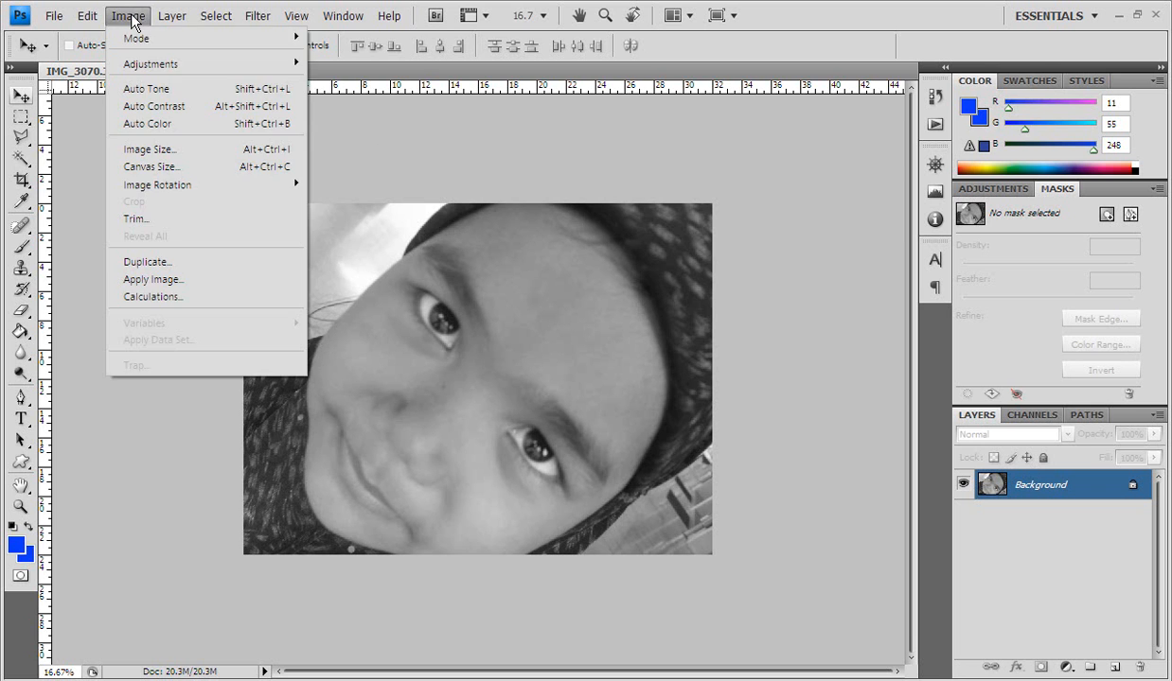
mouse_move(139, 40)
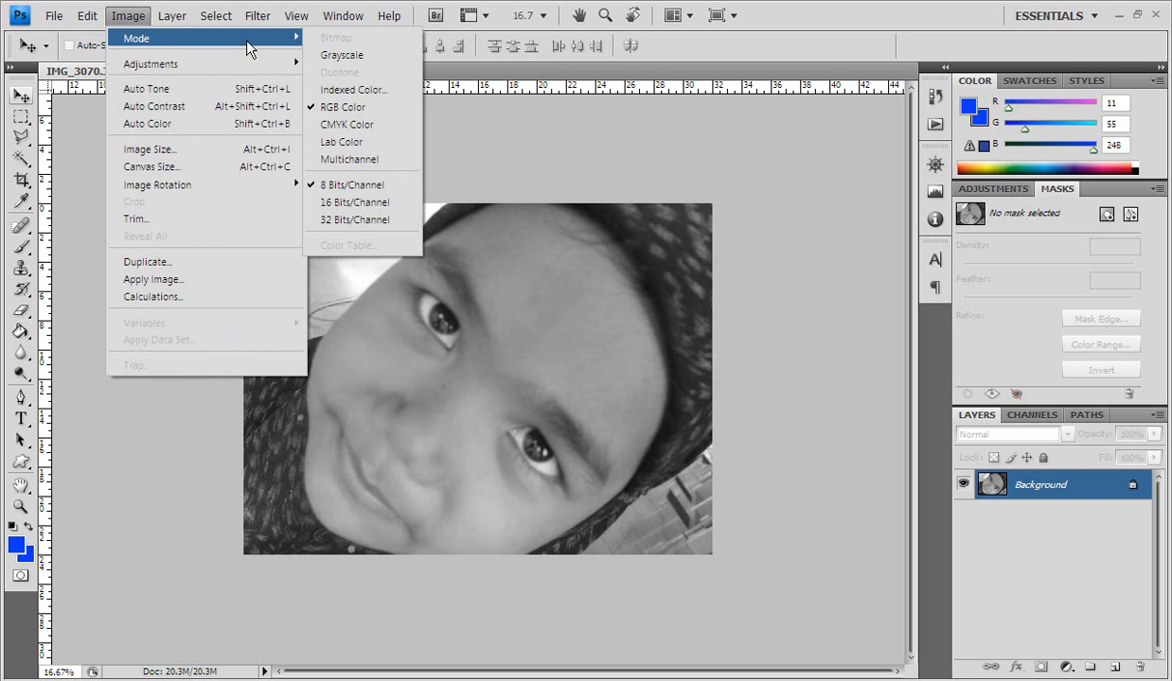
click(332, 110)
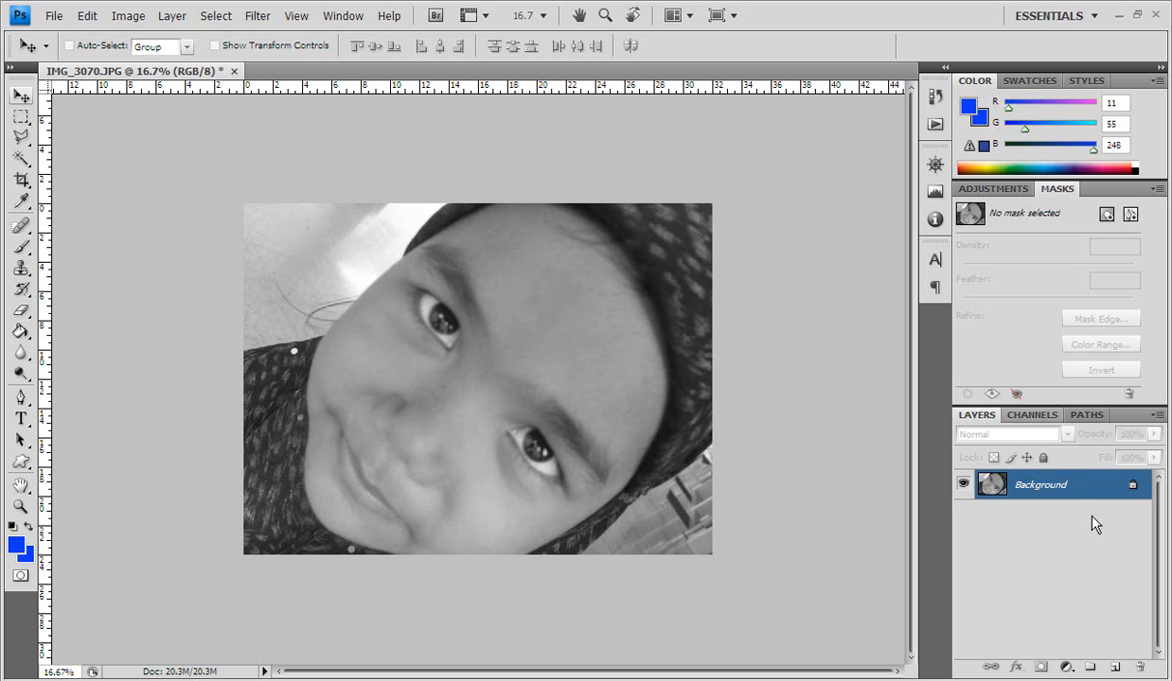
click(1114, 669)
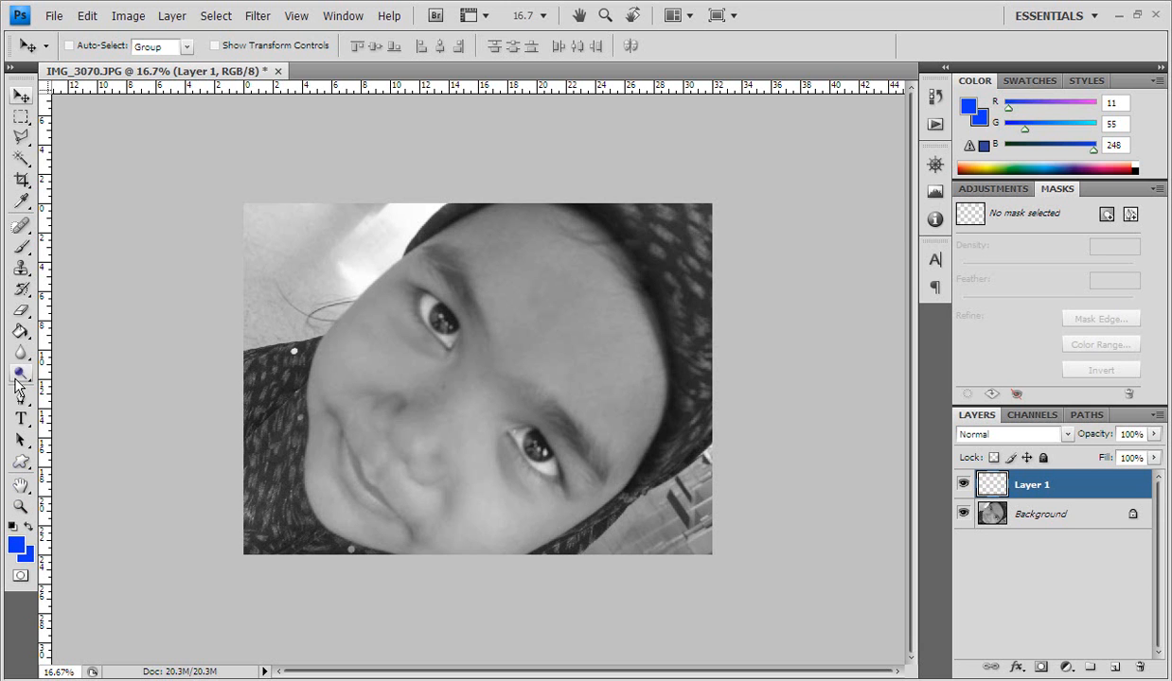
- Confirm blue #0b37f8 as the foreground colour and paint the middle of the upper eye's iris with a soft 63 px brush
click(16, 543)
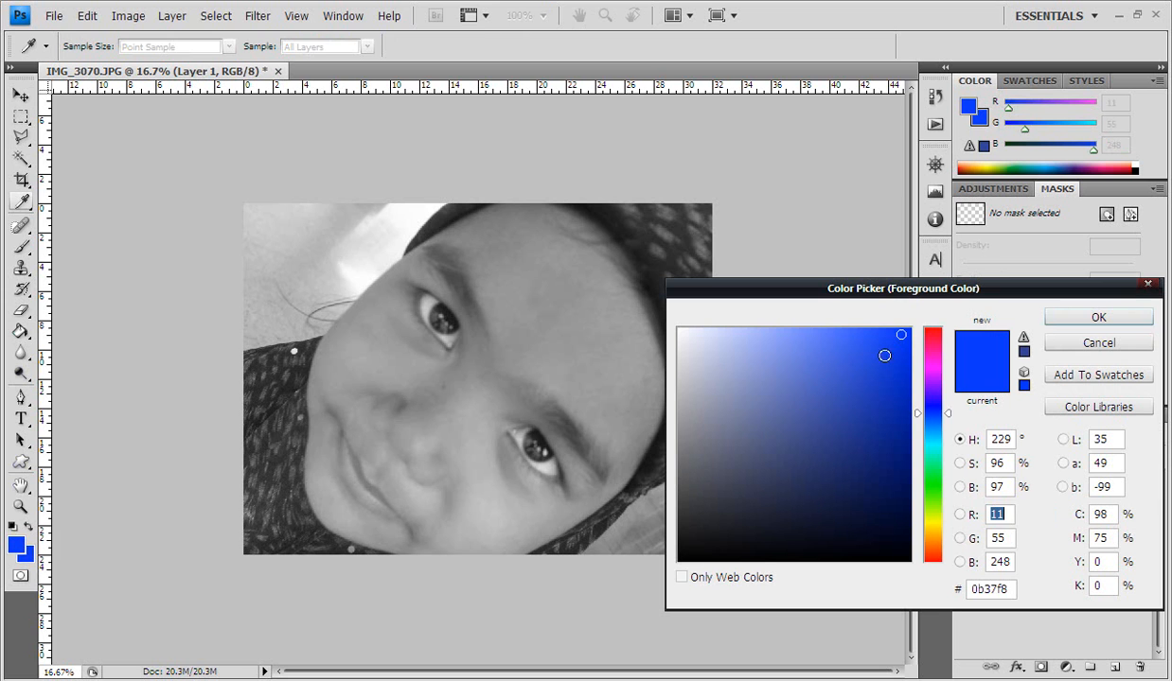
click(1050, 317)
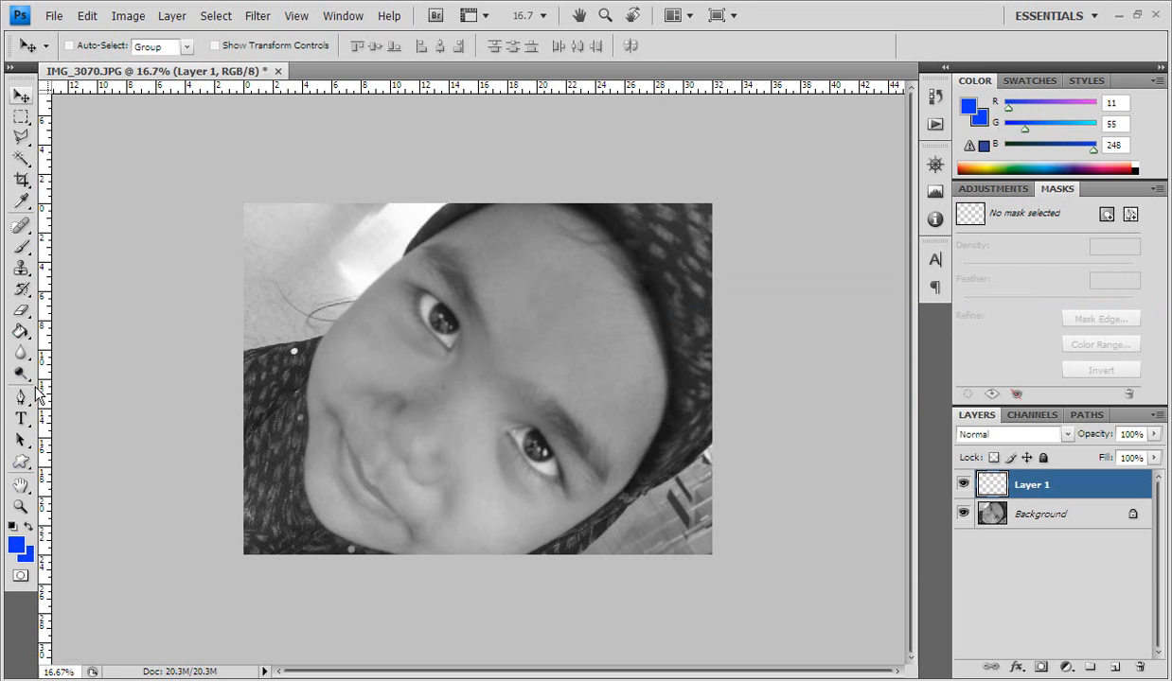
click(20, 506)
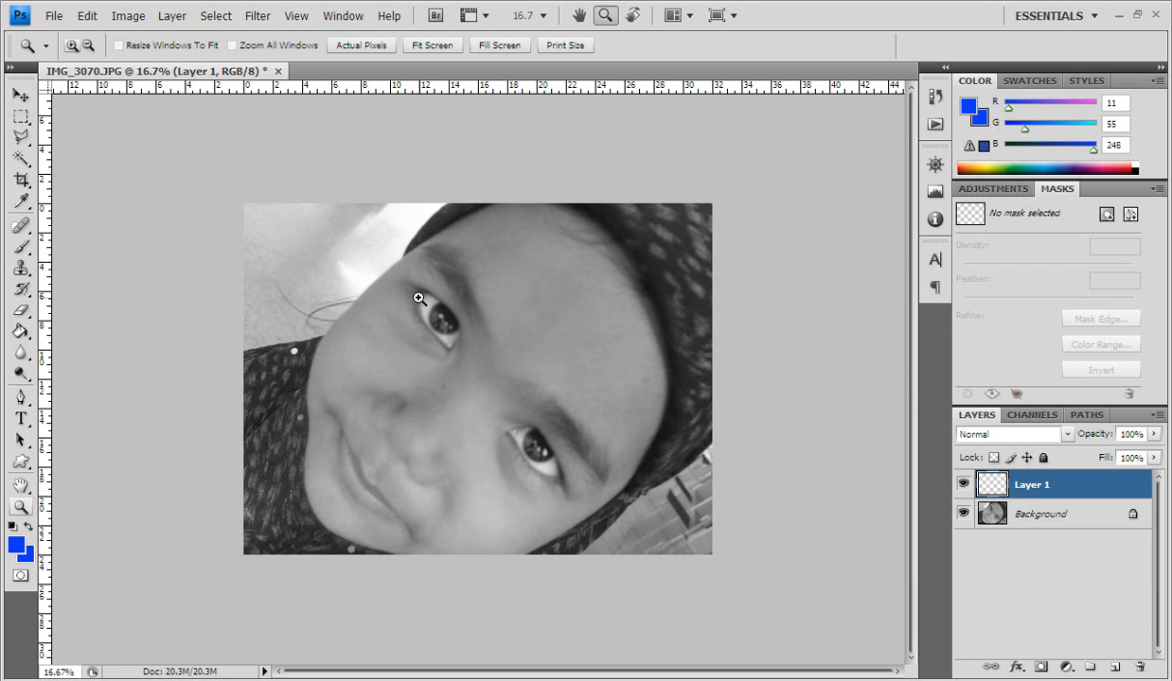
drag(423, 294, 467, 341)
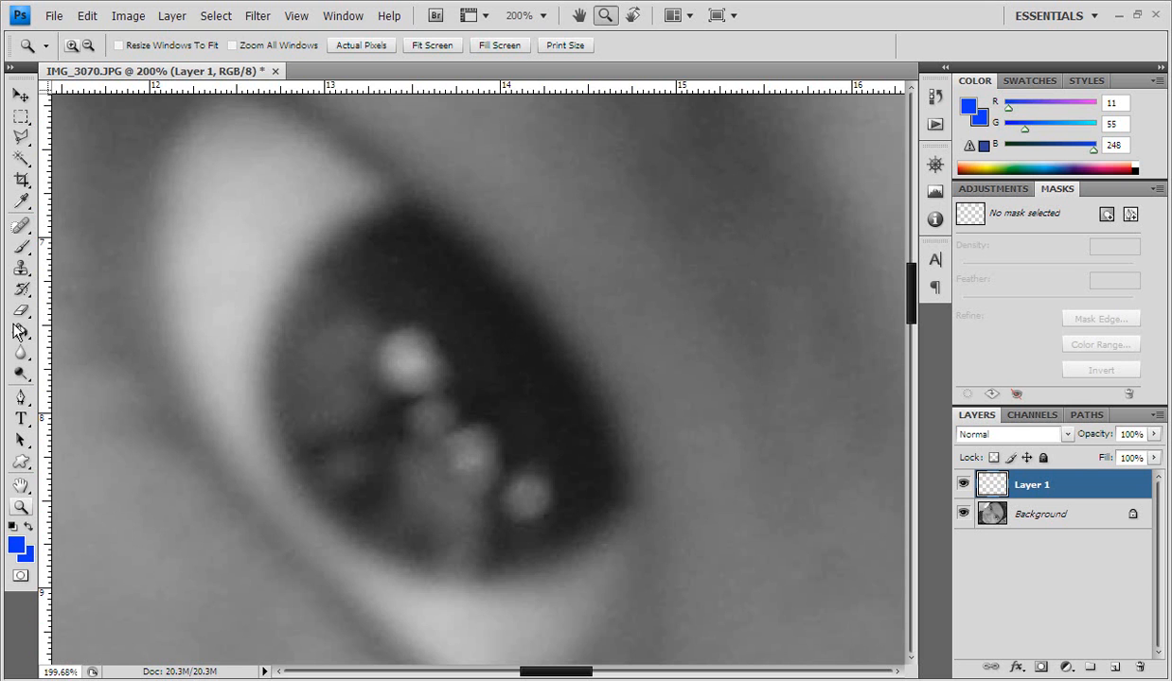
click(20, 247)
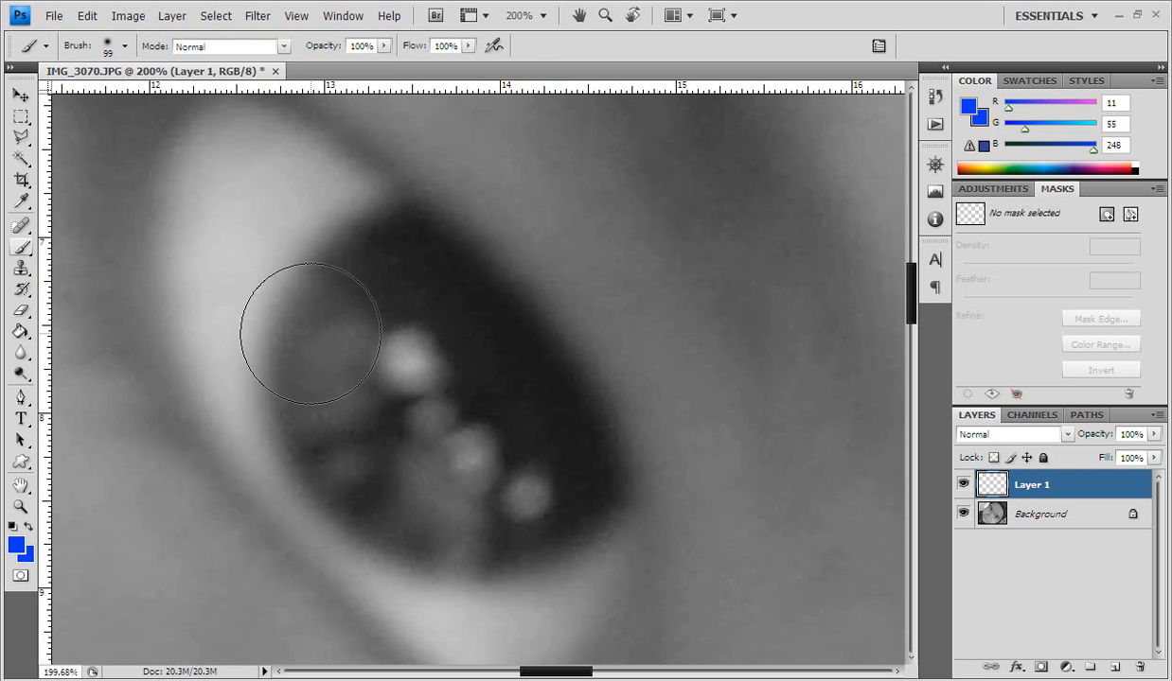
right_click(414, 350)
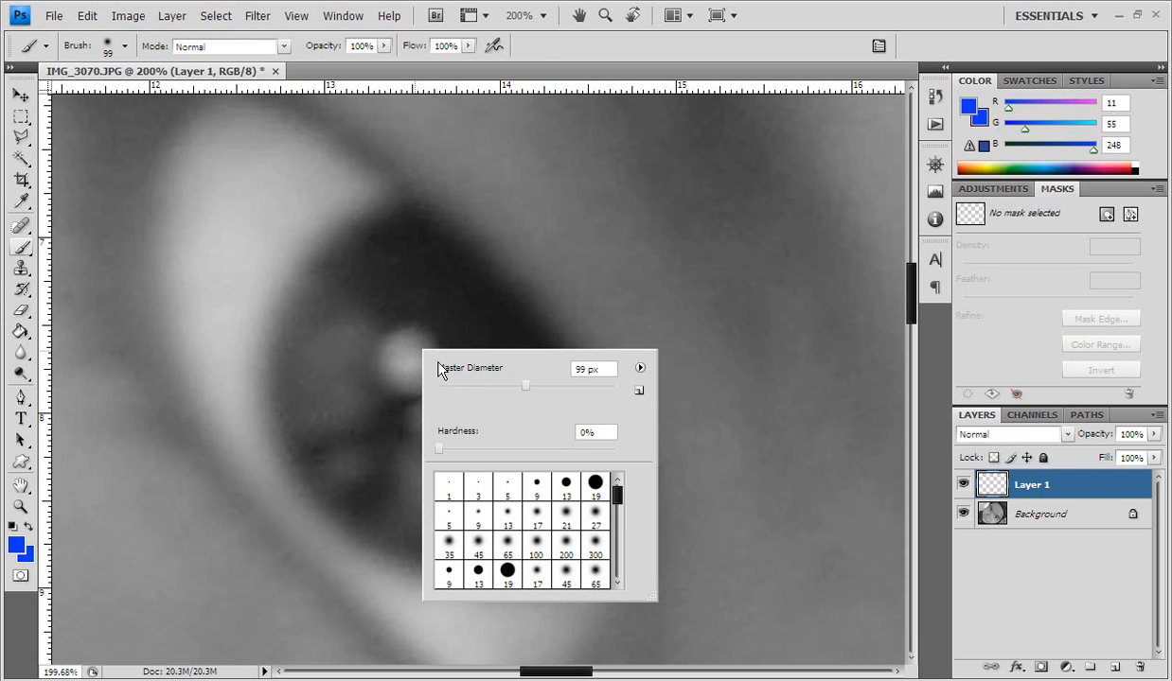
mouse_move(477, 372)
mouse_down()
mouse_move(405, 333)
mouse_move(397, 383)
mouse_up()
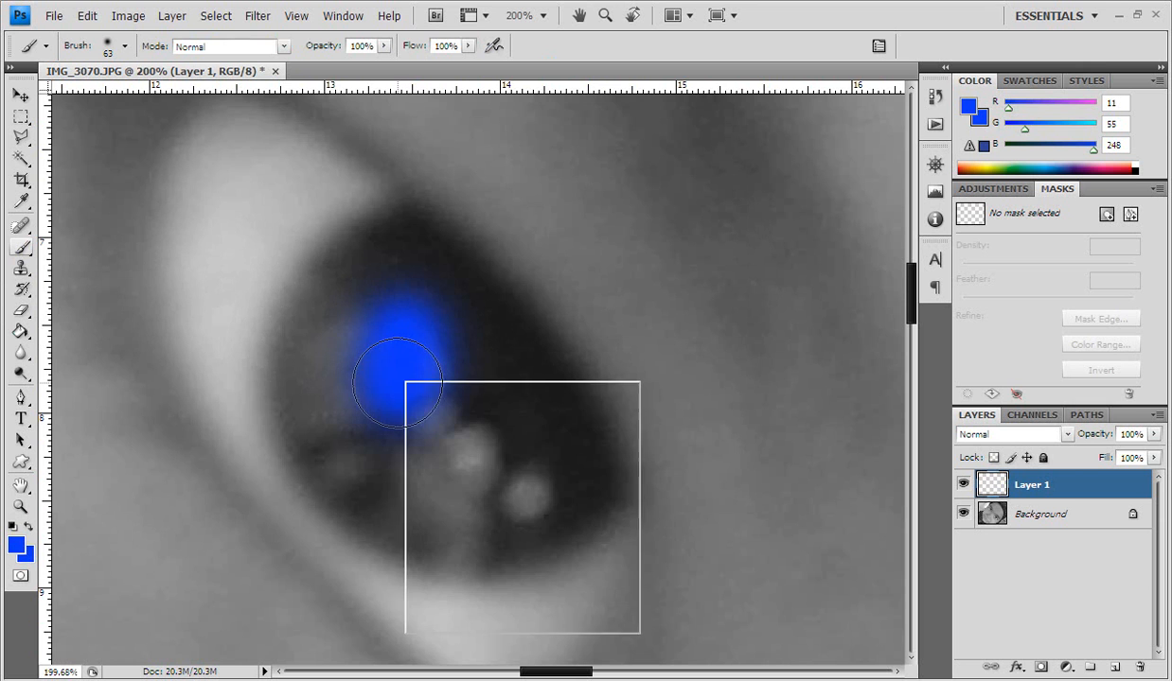
- Outline the upper eye's iris in blue with a hard 19 px brush at 100% hardness
right_click(398, 383)
click(576, 517)
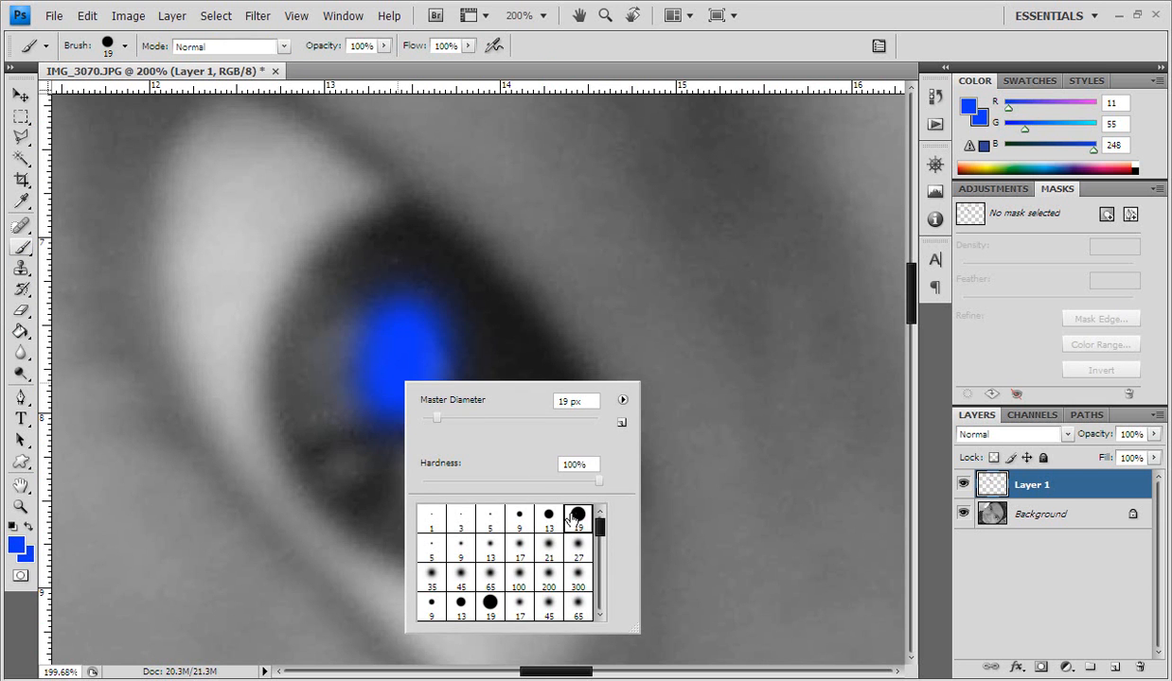
key(Return)
mouse_move(539, 487)
mouse_down()
mouse_move(483, 450)
mouse_move(382, 305)
mouse_move(337, 268)
mouse_move(329, 247)
mouse_move(359, 219)
mouse_move(396, 226)
mouse_up()
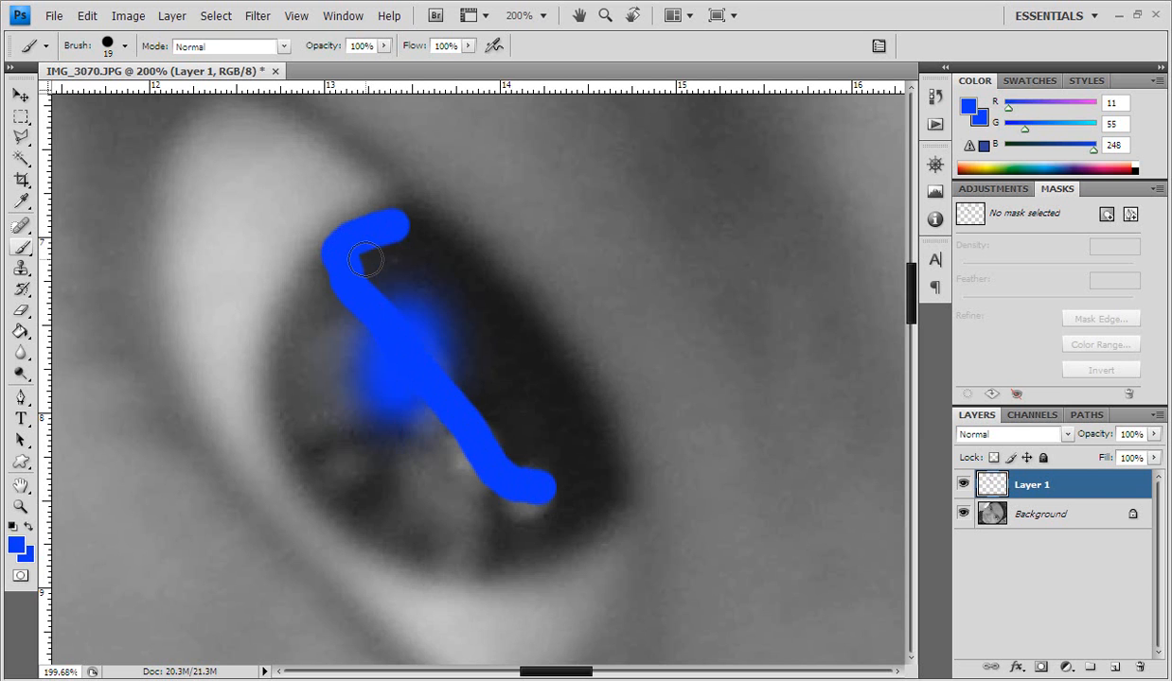
mouse_move(307, 467)
mouse_down()
mouse_move(276, 438)
mouse_move(269, 386)
mouse_move(284, 358)
mouse_move(284, 288)
mouse_move(317, 253)
mouse_move(328, 262)
mouse_up()
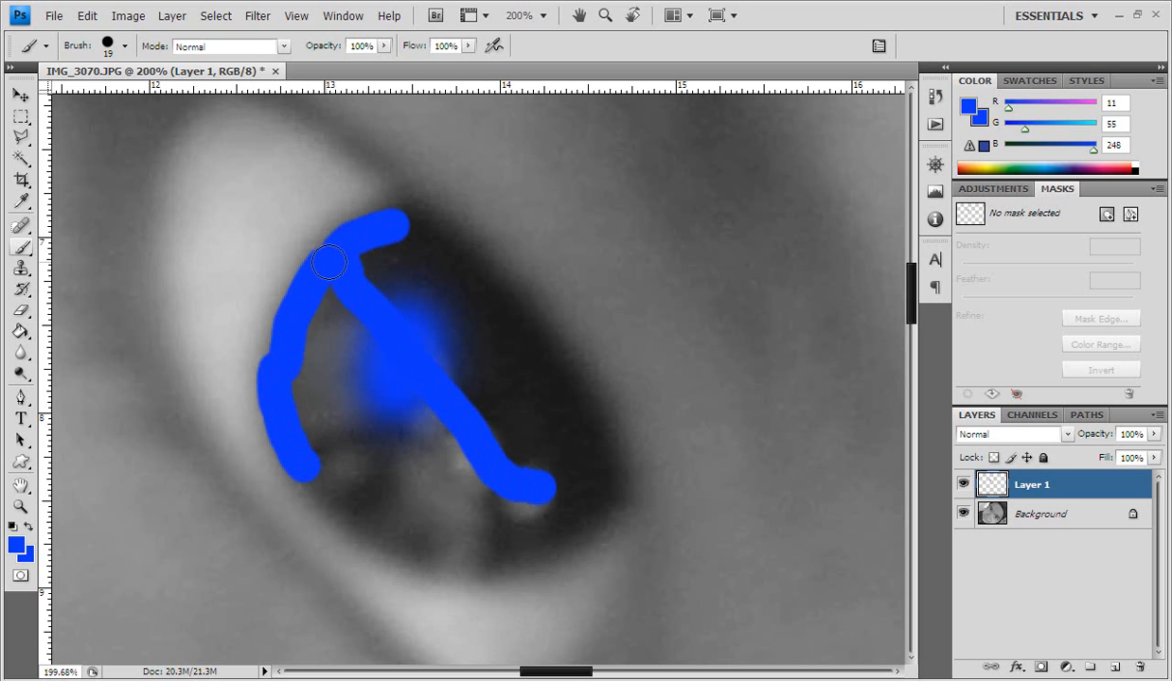
mouse_move(294, 394)
mouse_down()
mouse_move(308, 481)
mouse_move(371, 535)
mouse_move(433, 551)
mouse_move(478, 545)
mouse_move(547, 524)
mouse_move(549, 484)
mouse_move(571, 494)
mouse_up()
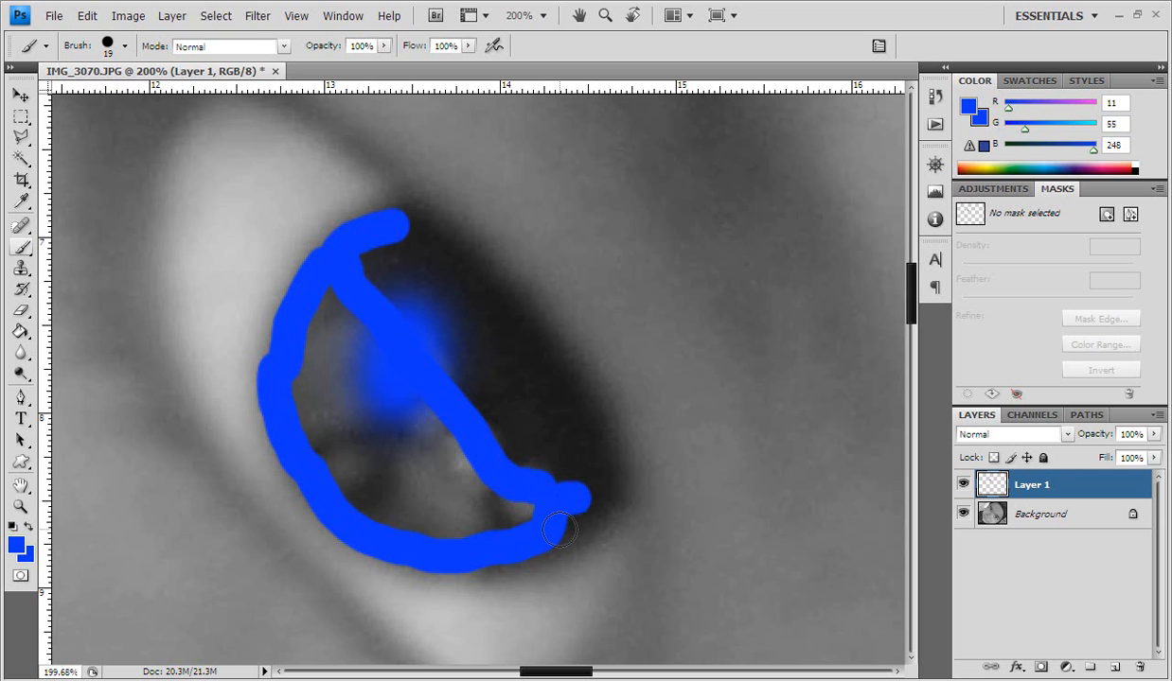
mouse_move(568, 539)
mouse_down()
mouse_move(556, 519)
mouse_move(596, 468)
mouse_move(588, 442)
mouse_move(525, 341)
mouse_move(405, 220)
mouse_up()
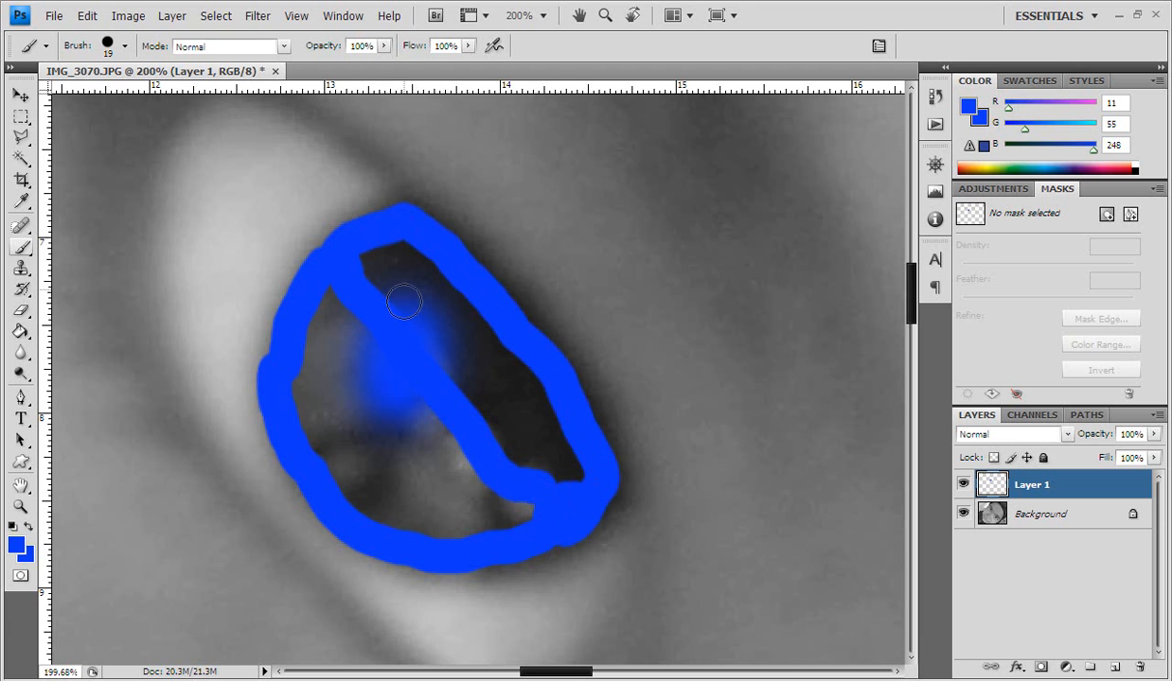
- Fill the inside of the outlined iris with blue using a hard 86 px brush
right_click(392, 339)
drag(447, 374, 463, 372)
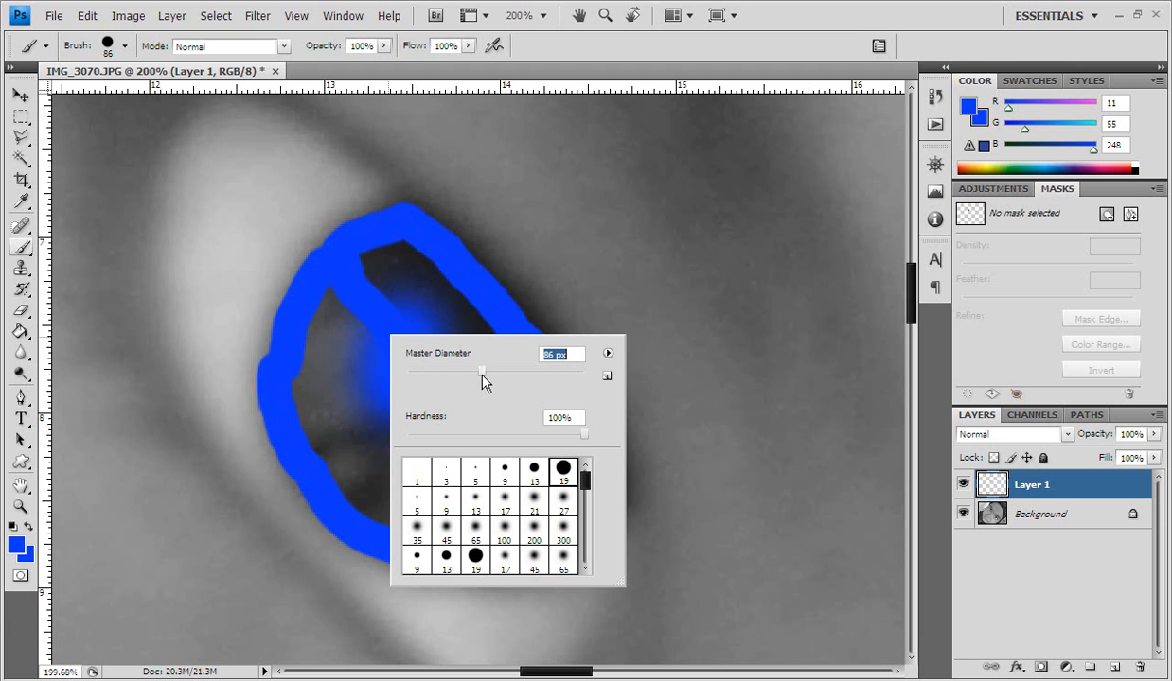
key(Return)
mouse_move(383, 324)
mouse_down()
mouse_move(388, 298)
mouse_move(379, 365)
mouse_move(362, 381)
mouse_move(375, 400)
mouse_move(352, 383)
mouse_move(402, 419)
mouse_move(388, 428)
mouse_move(395, 465)
mouse_move(497, 466)
mouse_move(500, 481)
mouse_move(403, 308)
mouse_move(379, 289)
mouse_move(388, 306)
mouse_up()
click(390, 230)
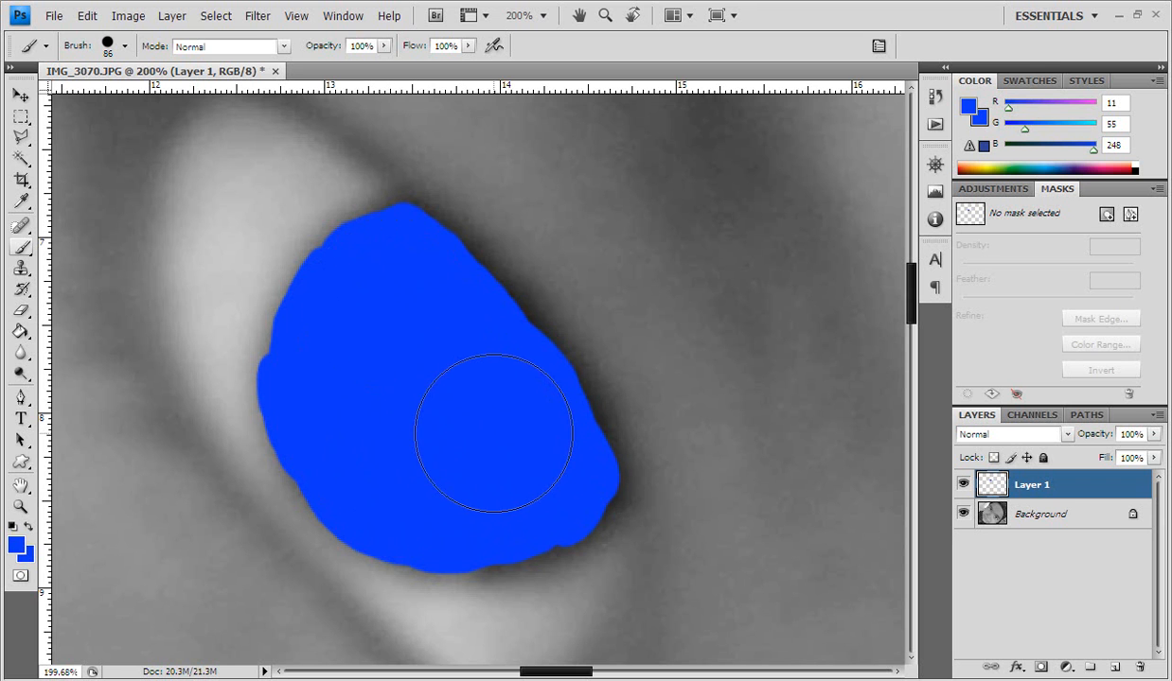
click(487, 435)
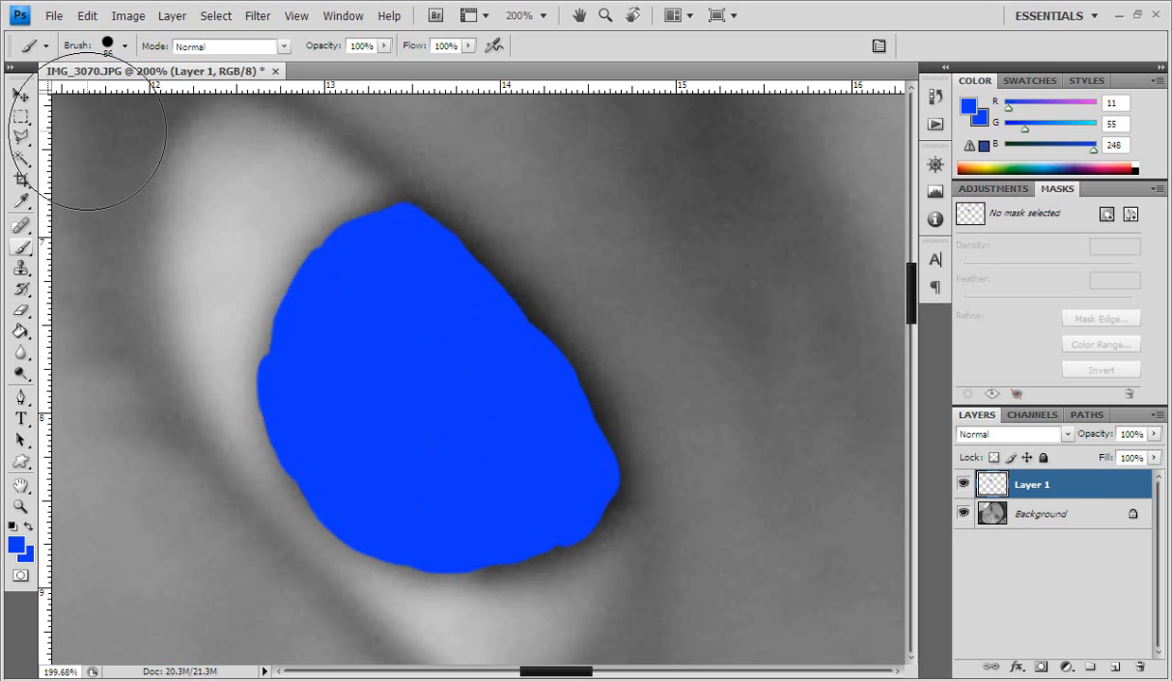
- Set Layer 1's blend mode to Color and its opacity to 37%
click(19, 94)
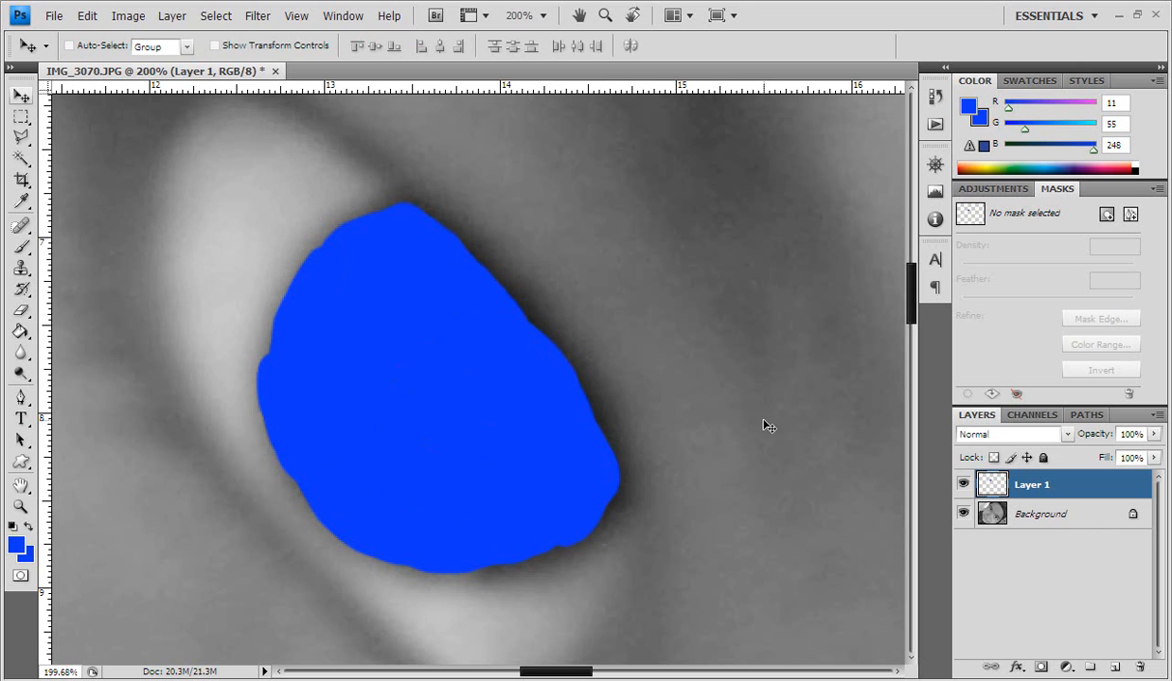
click(1042, 435)
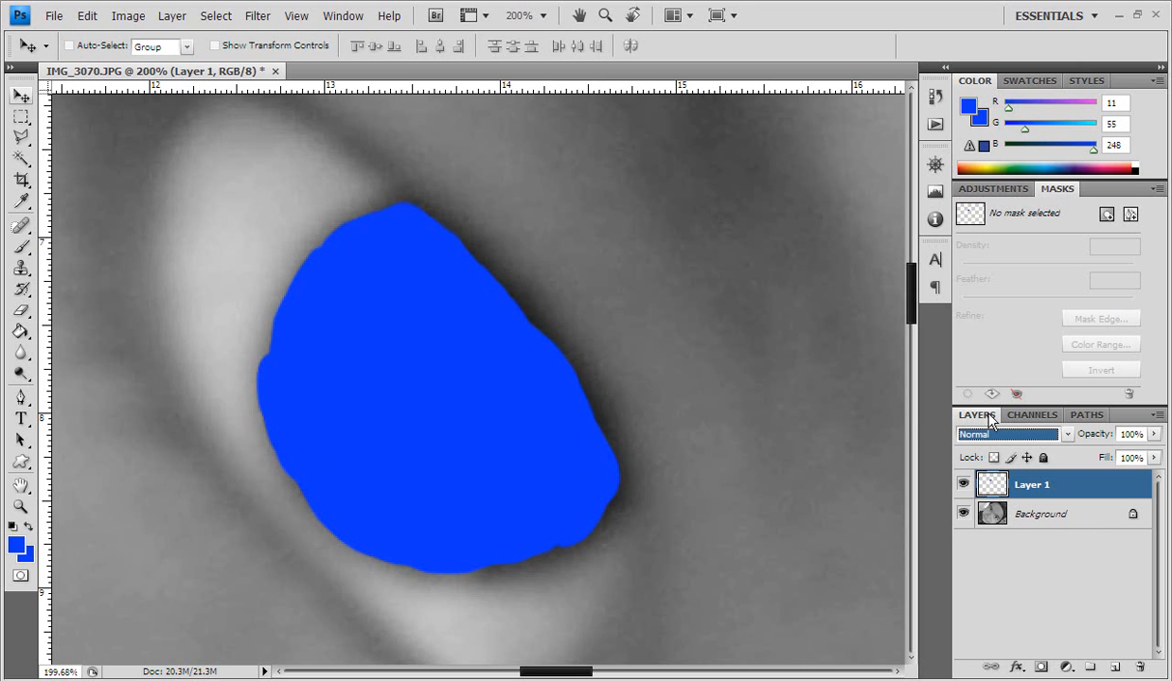
click(1066, 433)
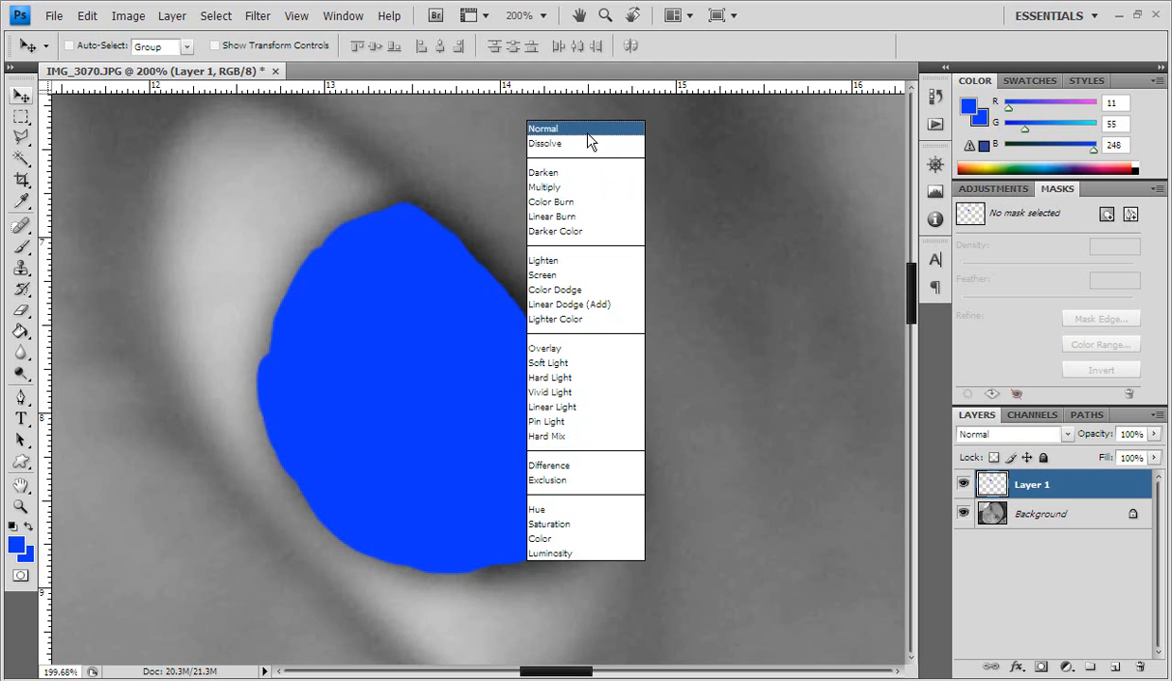
click(543, 539)
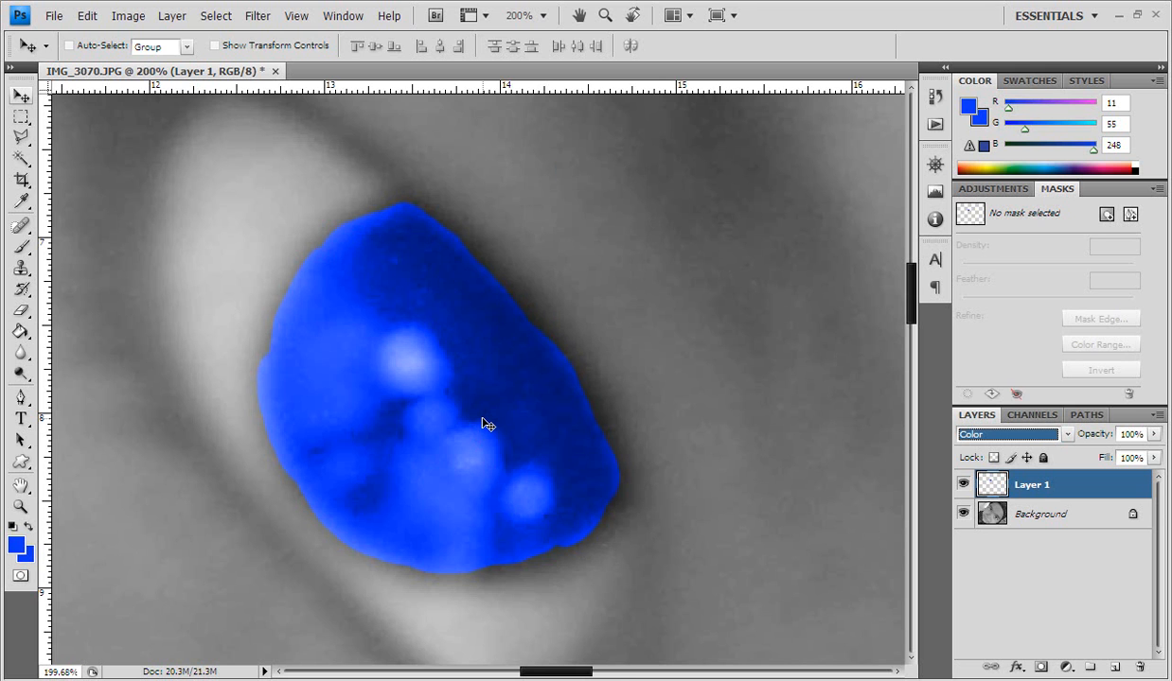
scroll(486, 424, down, 3)
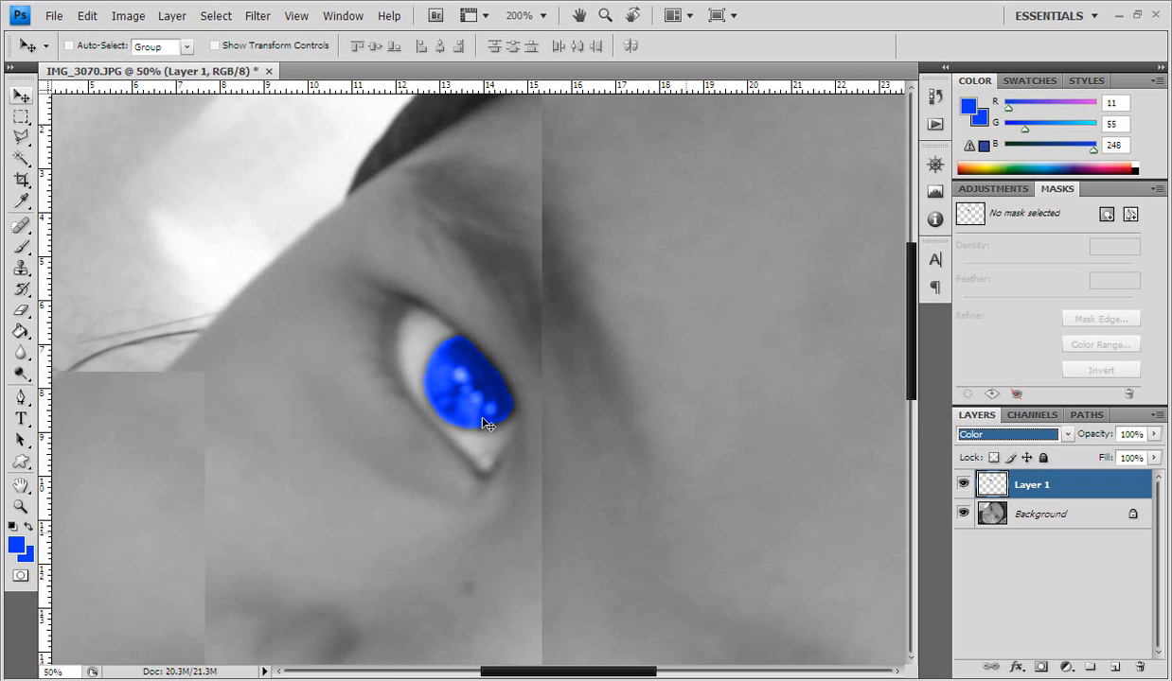
scroll(485, 424, down, 1)
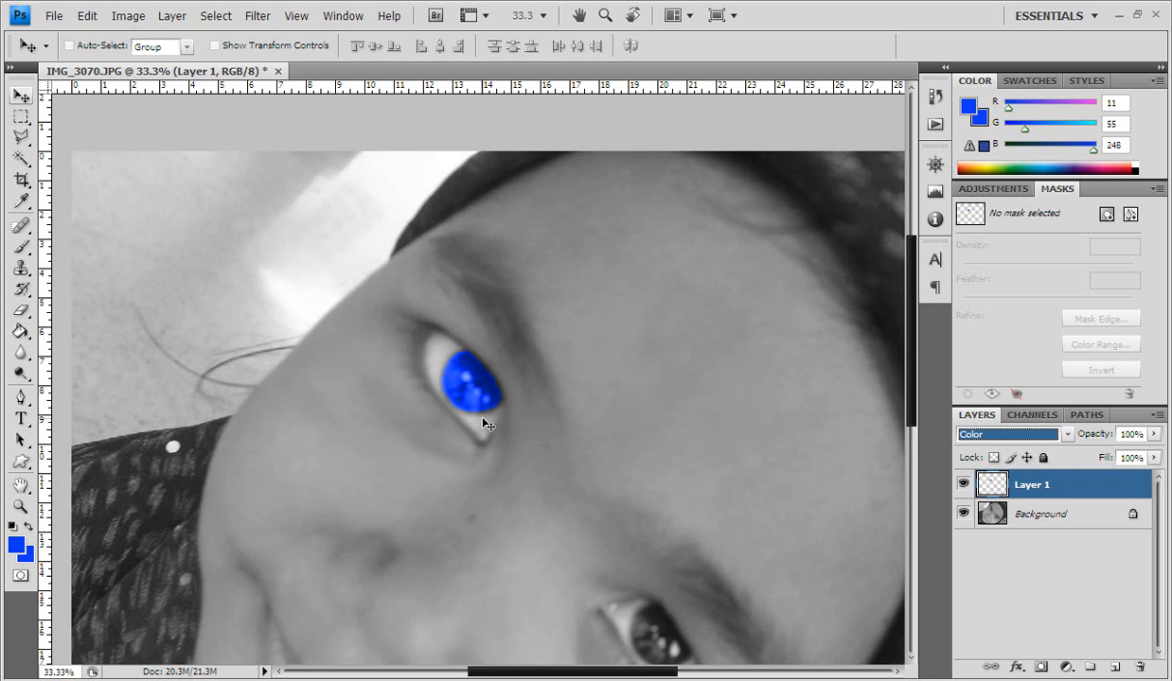
scroll(485, 424, down, 1)
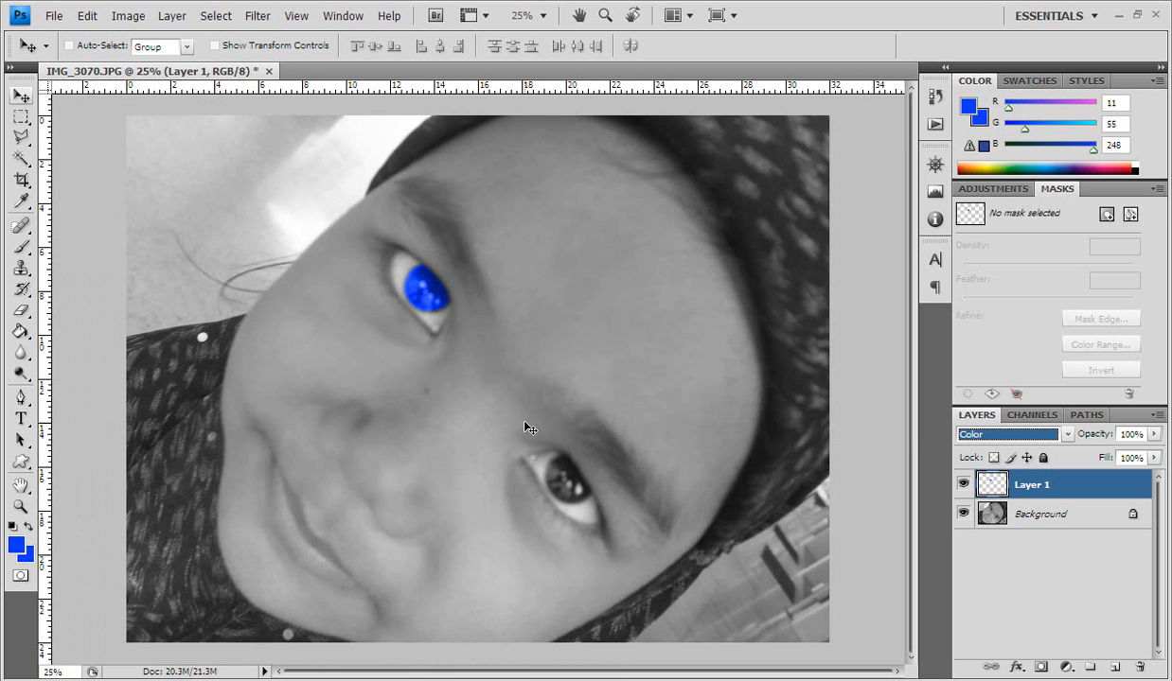
click(1153, 436)
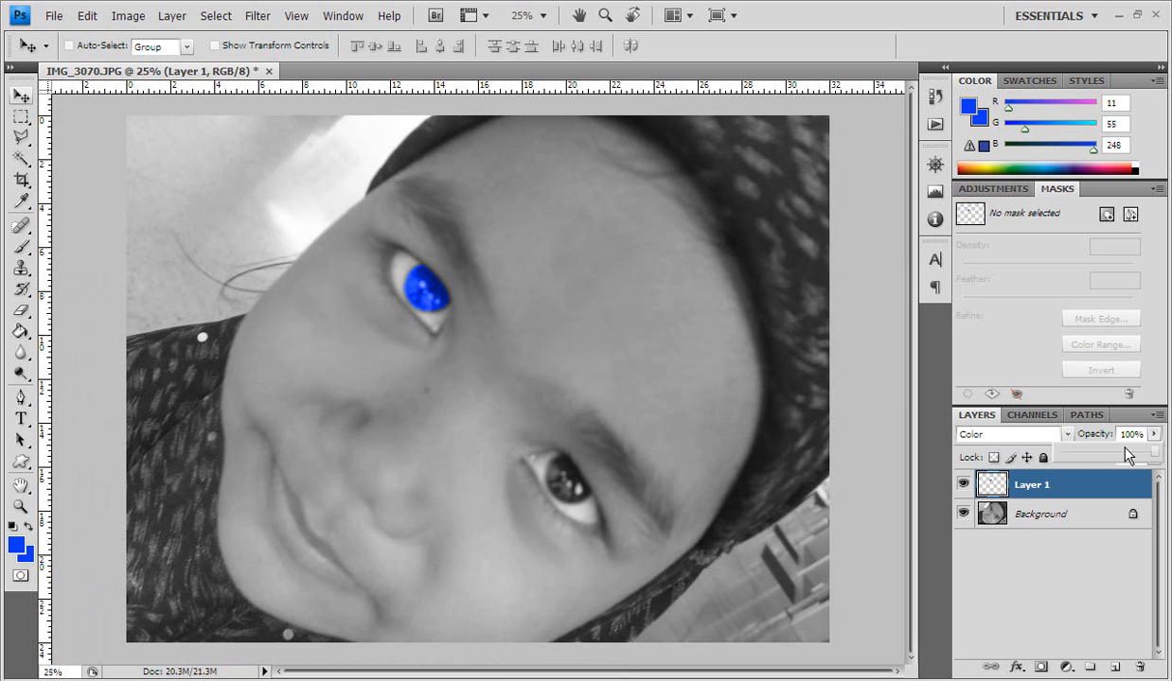
drag(1115, 454, 1106, 454)
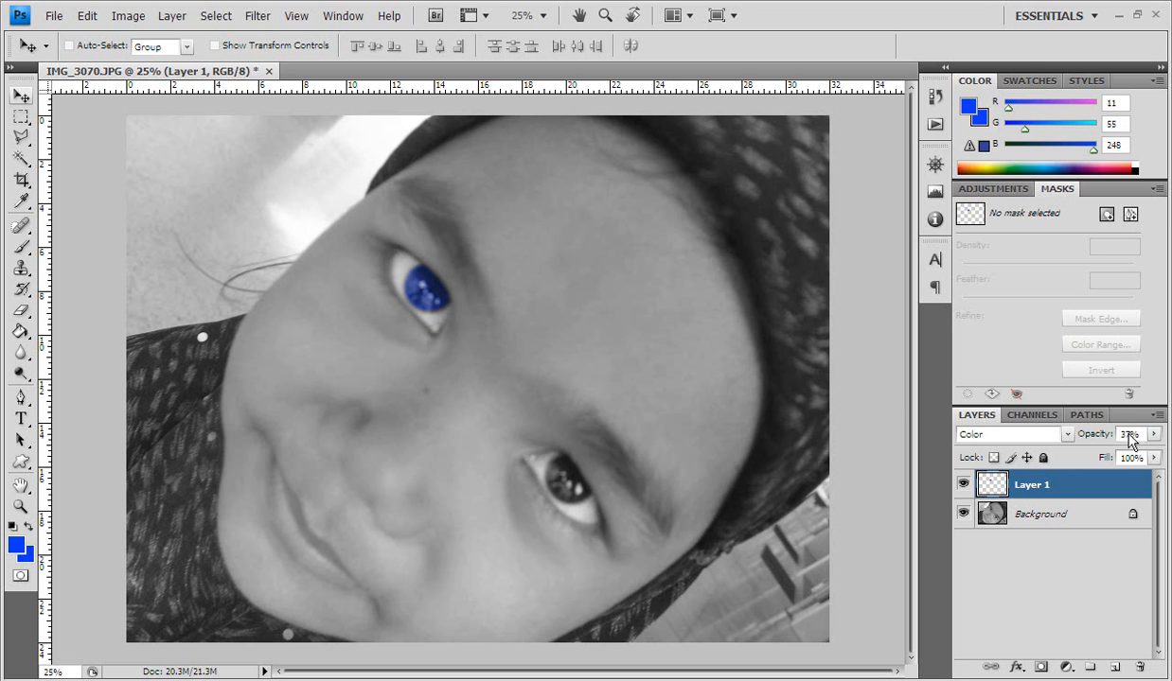
- Paint blue along the edge and upper part of the lower eye's iris with a soft 27 px brush
click(21, 506)
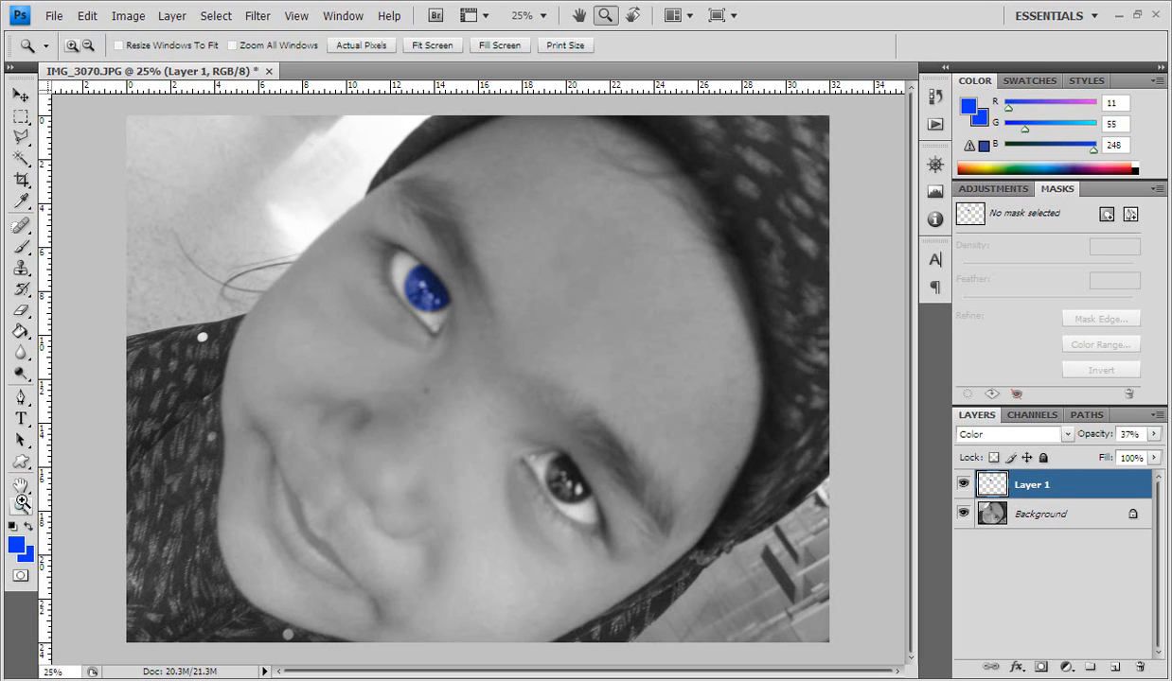
drag(539, 436, 609, 514)
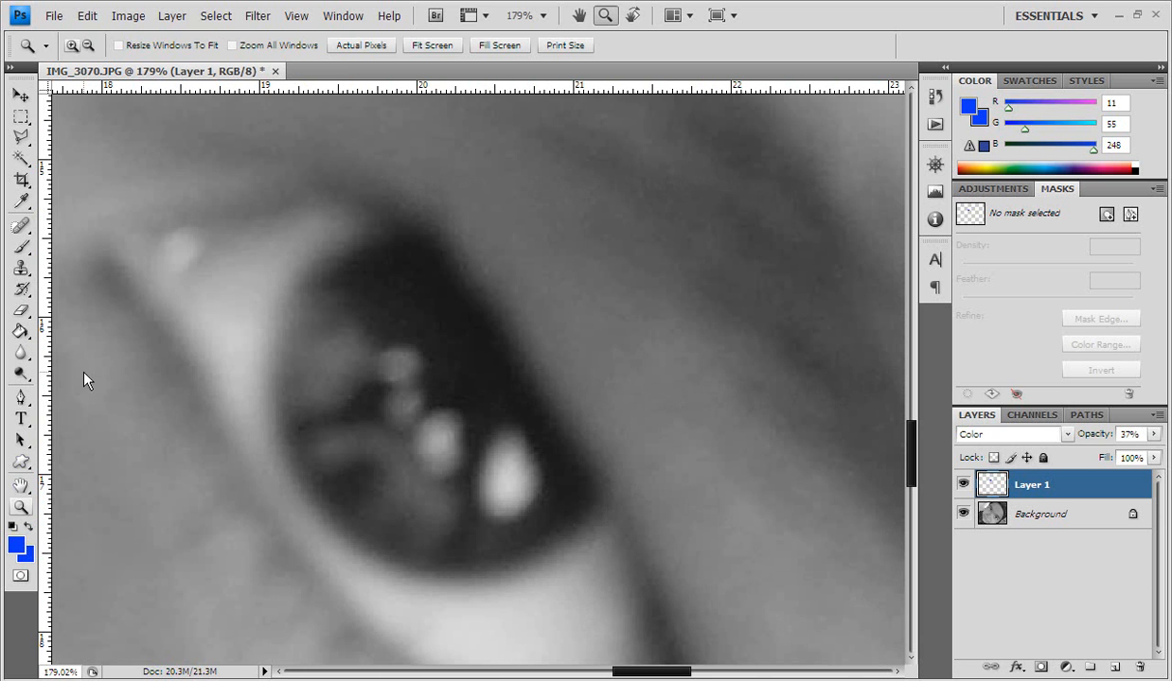
click(21, 247)
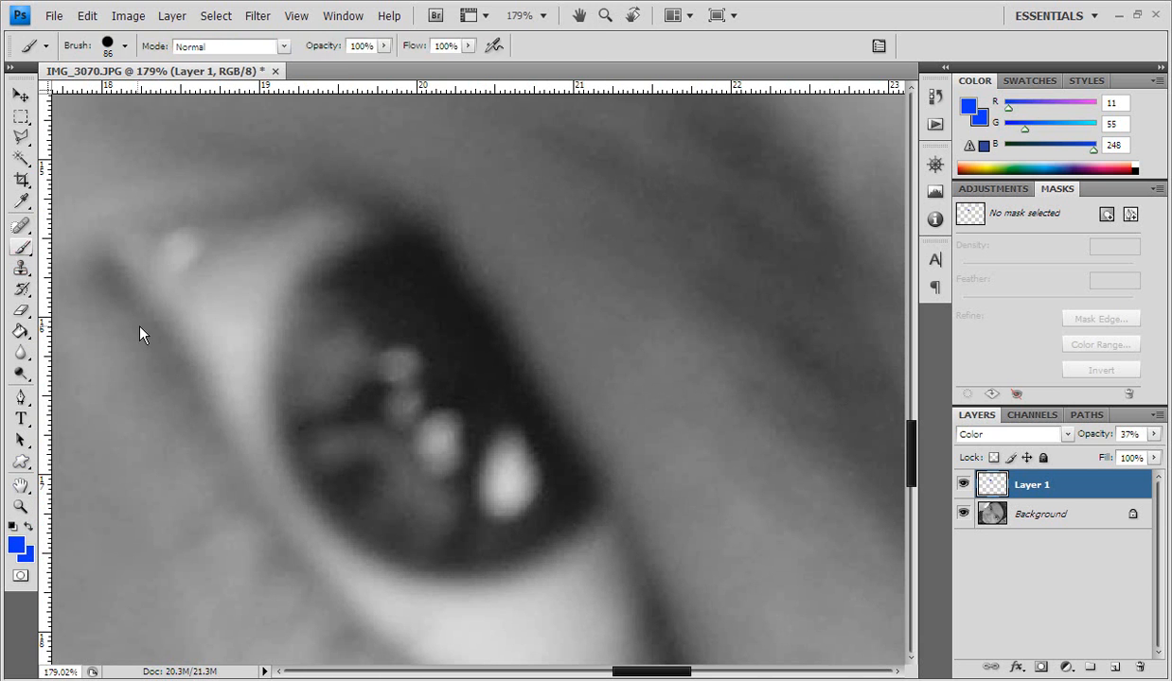
mouse_move(362, 390)
mouse_down()
mouse_move(350, 353)
mouse_move(383, 337)
mouse_up()
right_click(385, 341)
drag(437, 378, 439, 376)
double_click(556, 511)
mouse_move(489, 476)
mouse_down()
mouse_move(466, 533)
mouse_move(408, 539)
mouse_move(403, 550)
mouse_move(341, 509)
mouse_move(301, 454)
mouse_move(287, 367)
mouse_move(321, 307)
mouse_move(301, 331)
mouse_move(308, 295)
mouse_move(342, 260)
mouse_move(371, 249)
mouse_move(417, 268)
mouse_move(583, 491)
mouse_move(552, 537)
mouse_move(444, 559)
mouse_move(505, 558)
mouse_up()
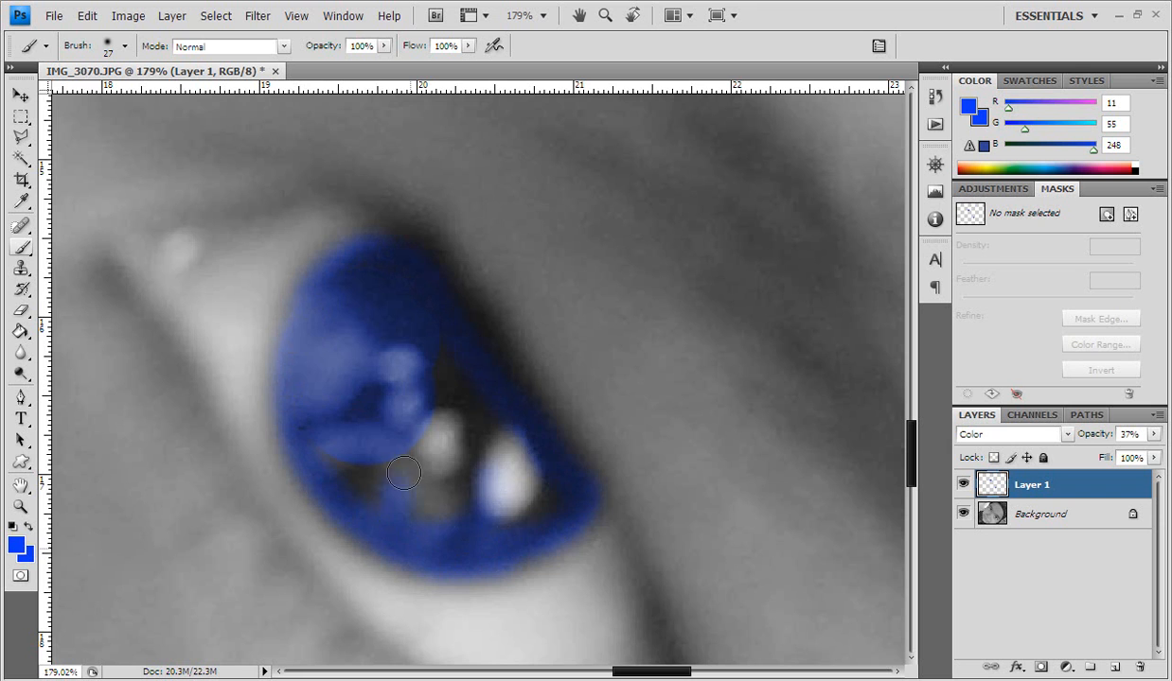
- Fill the remaining uncoloured area of the lower eye's iris with blue using a hard 63 px brush
right_click(476, 426)
click(653, 558)
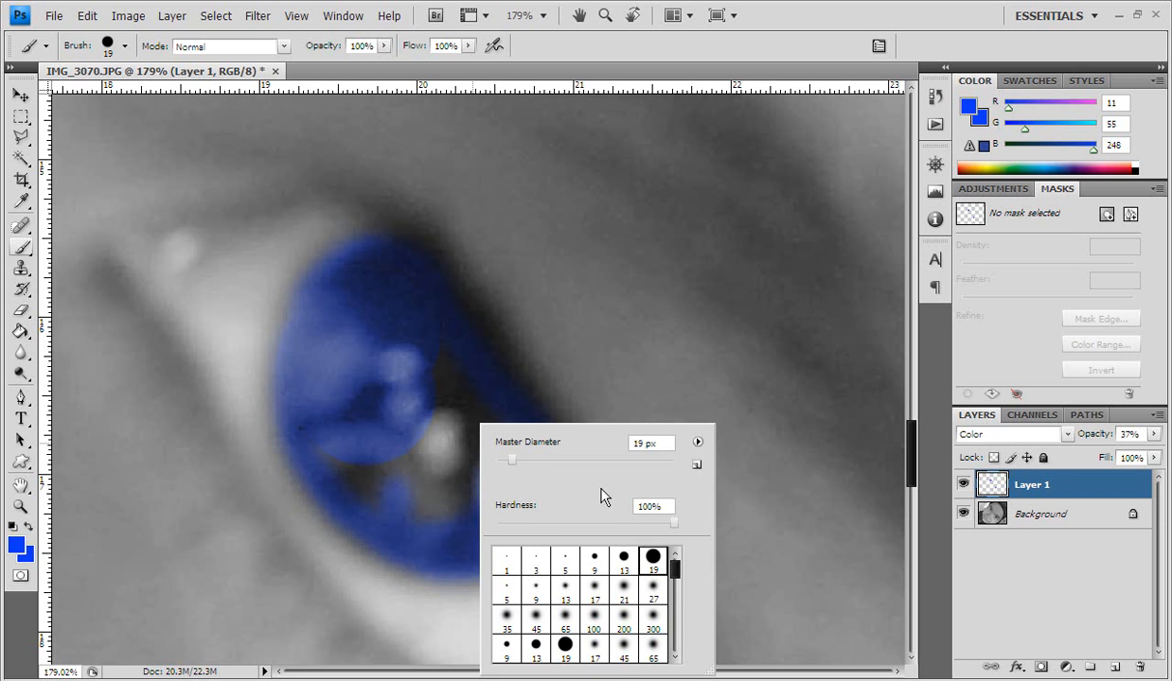
click(553, 462)
mouse_move(419, 478)
mouse_down()
mouse_move(362, 427)
mouse_move(366, 450)
mouse_move(444, 444)
mouse_move(497, 491)
mouse_move(518, 481)
mouse_move(404, 377)
mouse_move(449, 460)
mouse_move(518, 492)
mouse_move(473, 452)
mouse_move(458, 392)
mouse_move(397, 345)
mouse_move(450, 398)
mouse_move(460, 470)
mouse_move(464, 451)
mouse_up()
key(ctrl+minus)
key(ctrl+minus)
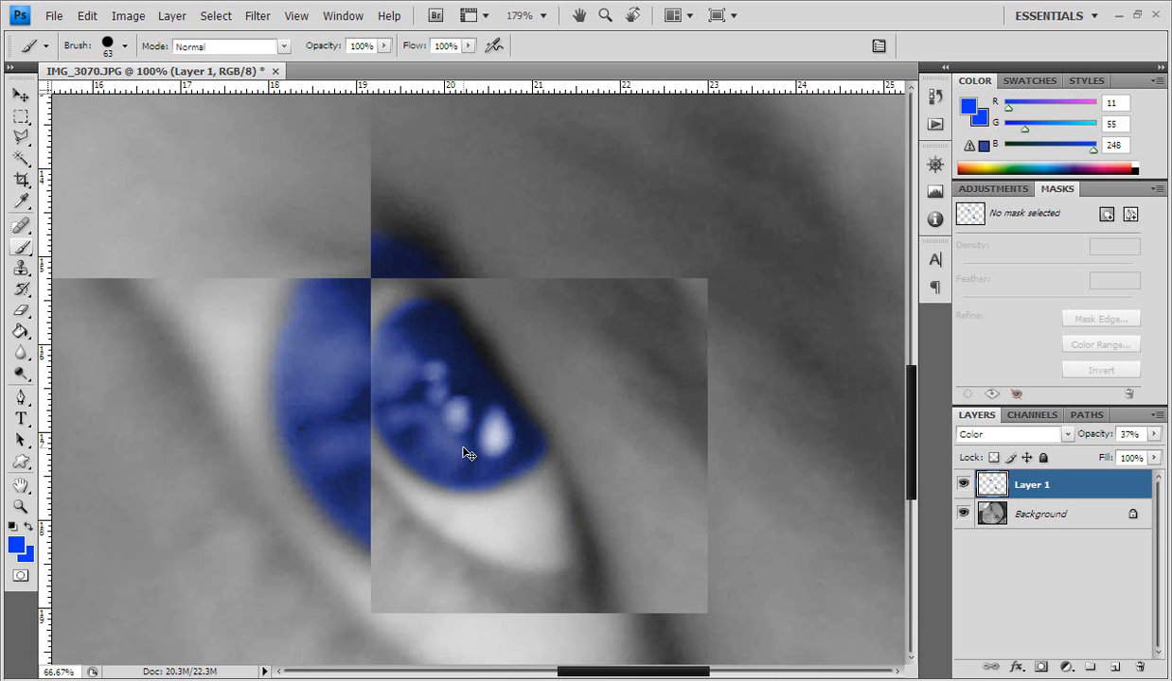
key(ctrl+minus)
key(ctrl+minus)
key(ctrl+minus)
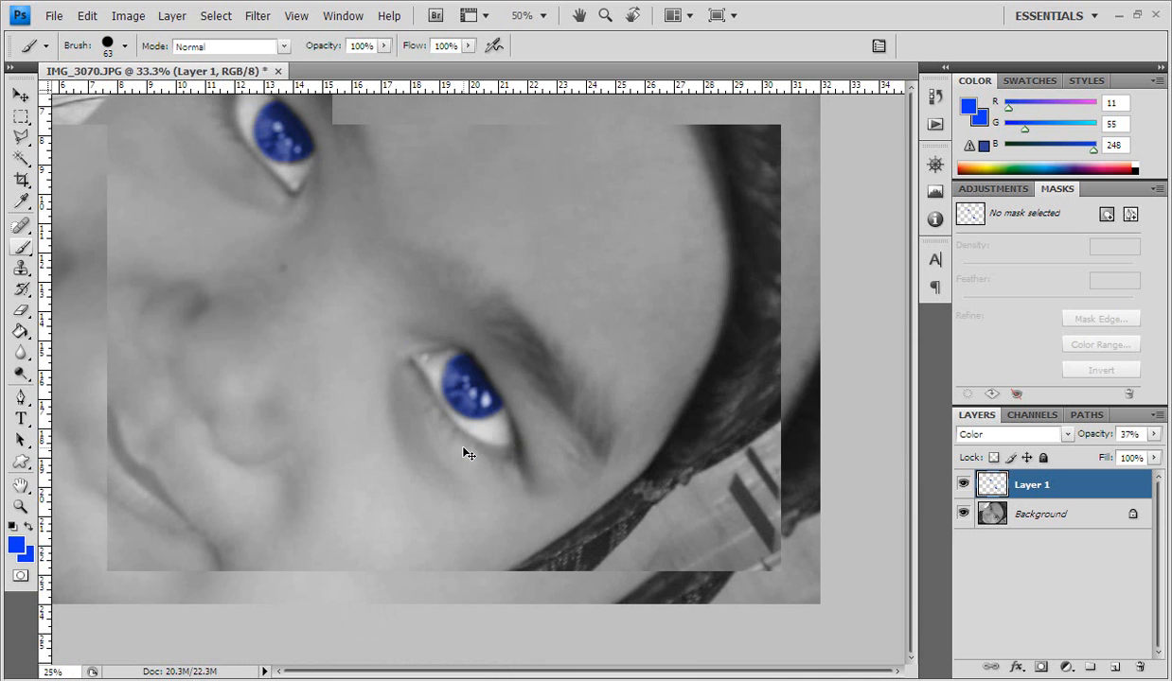